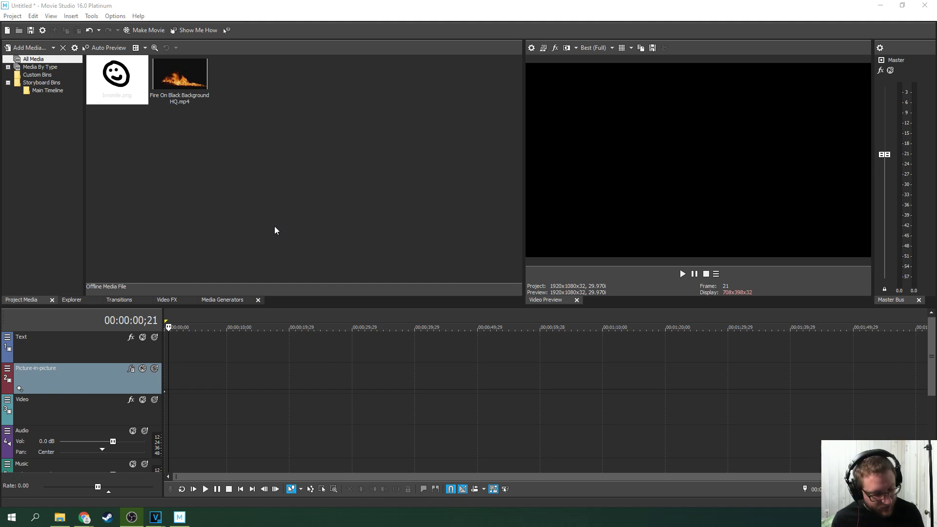
Activate the editor with bwsmile.png and the fire clip in Project Media.
click(120, 393)
Delete the Picture-in-picture track and place the fire clip on the Video track, matching project settings.
key(Delete)
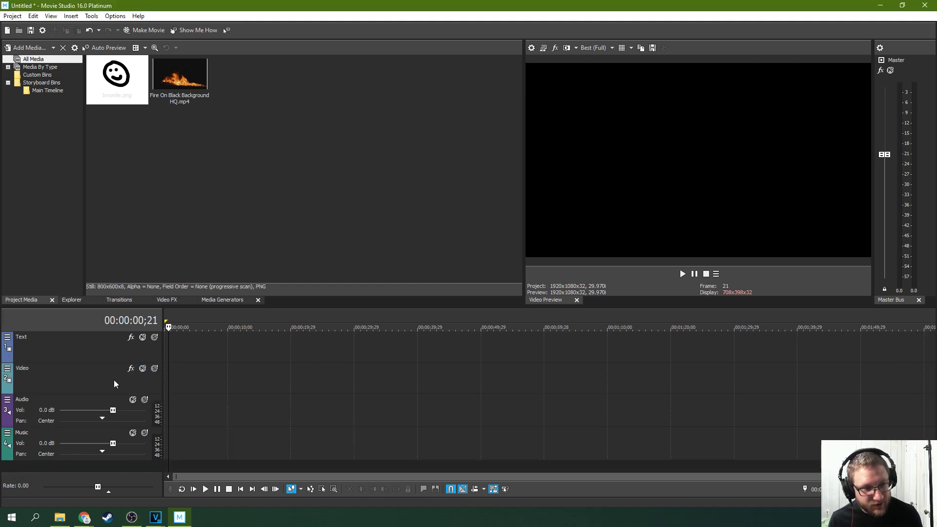
click(206, 373)
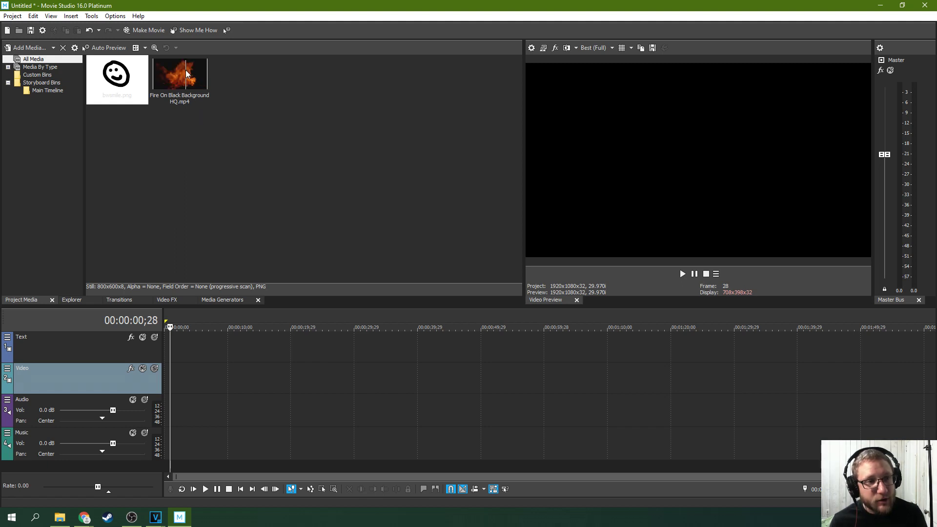
drag(196, 100, 197, 106)
drag(192, 239, 188, 383)
click(523, 203)
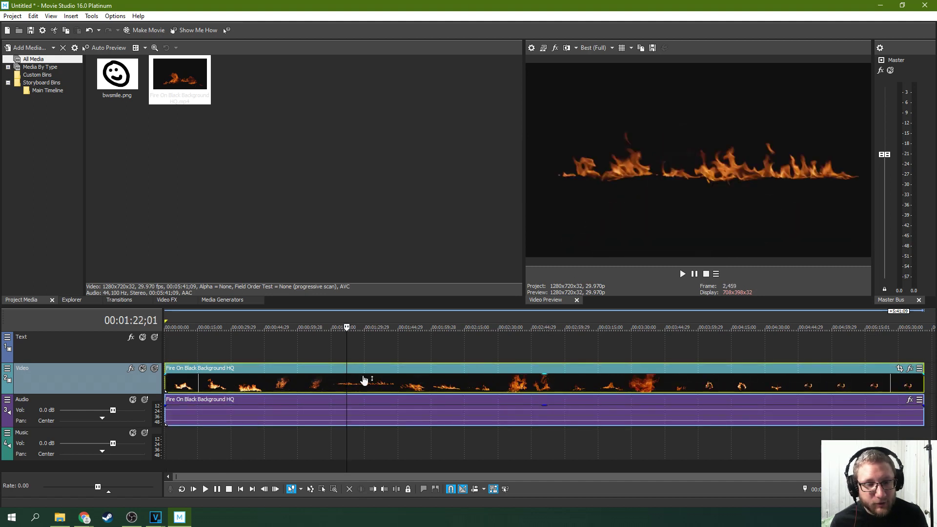
click(175, 379)
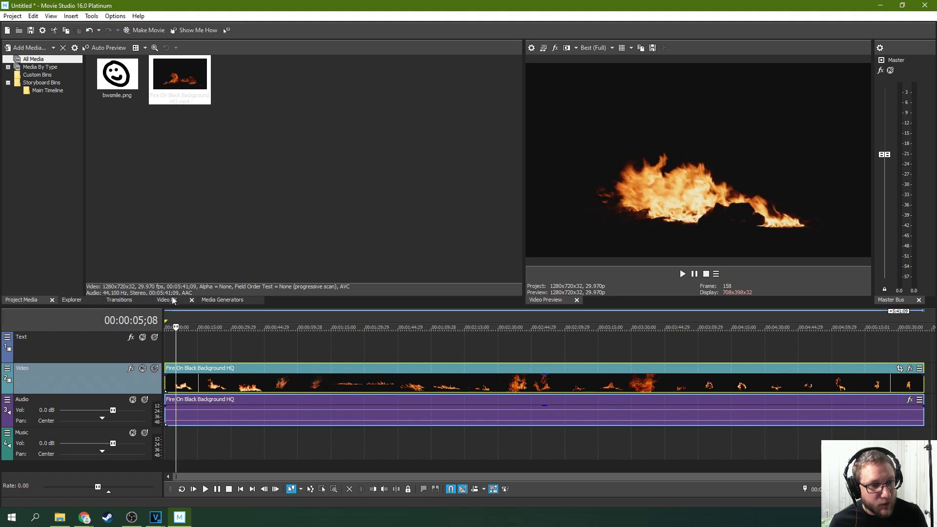
Add a VEGAS Titles & Text event to the Text track.
click(216, 299)
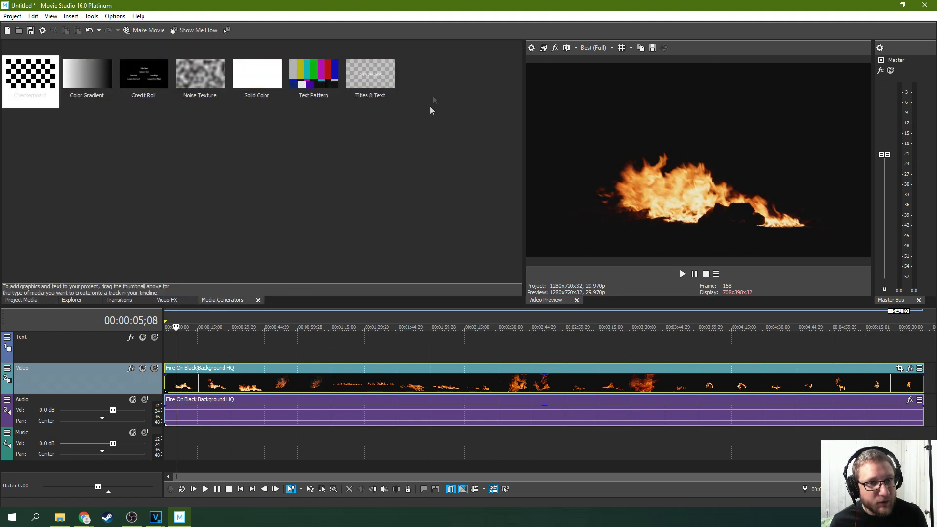
drag(361, 78, 350, 120)
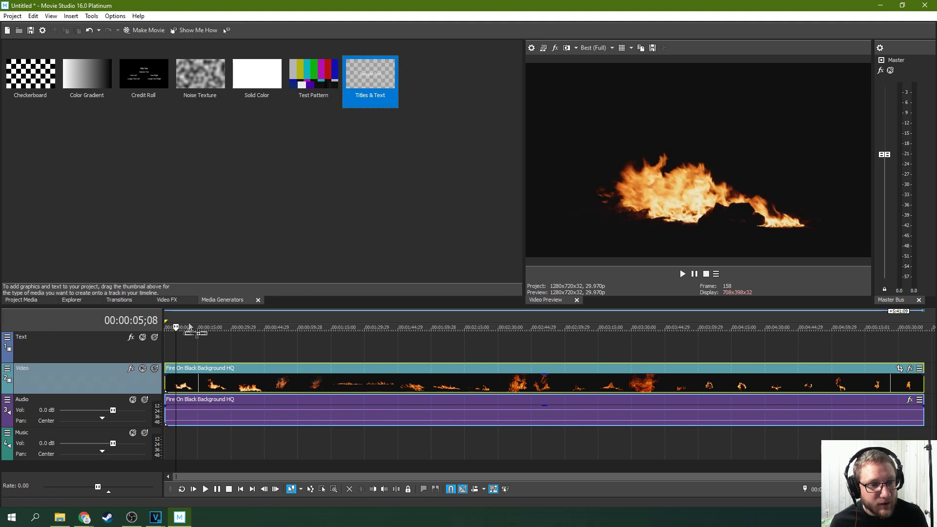
drag(190, 327, 181, 345)
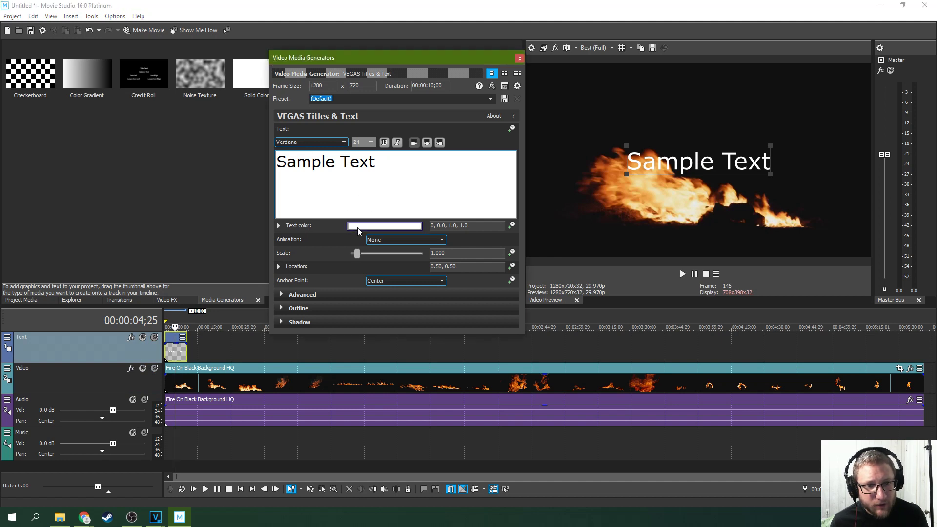
Set the Sample Text colour alpha to 0 so the text is fully transparent.
click(357, 227)
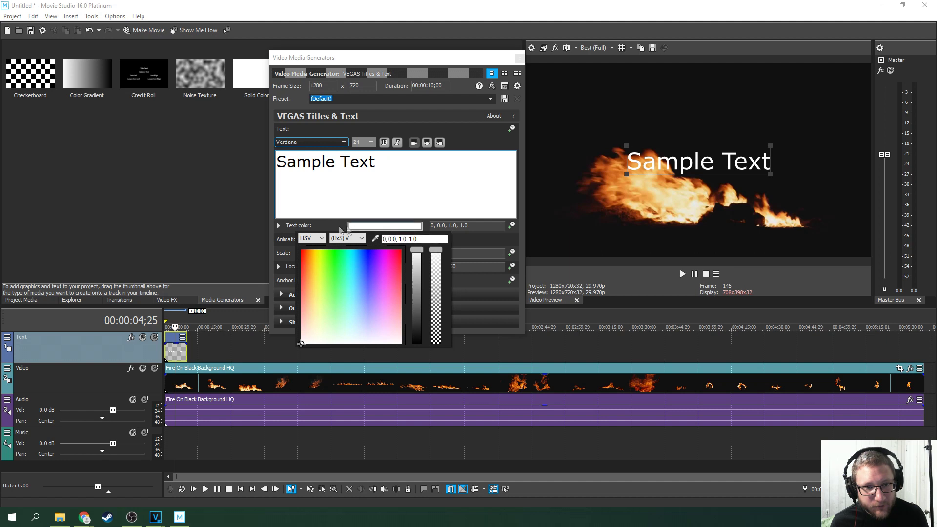
click(334, 230)
click(382, 227)
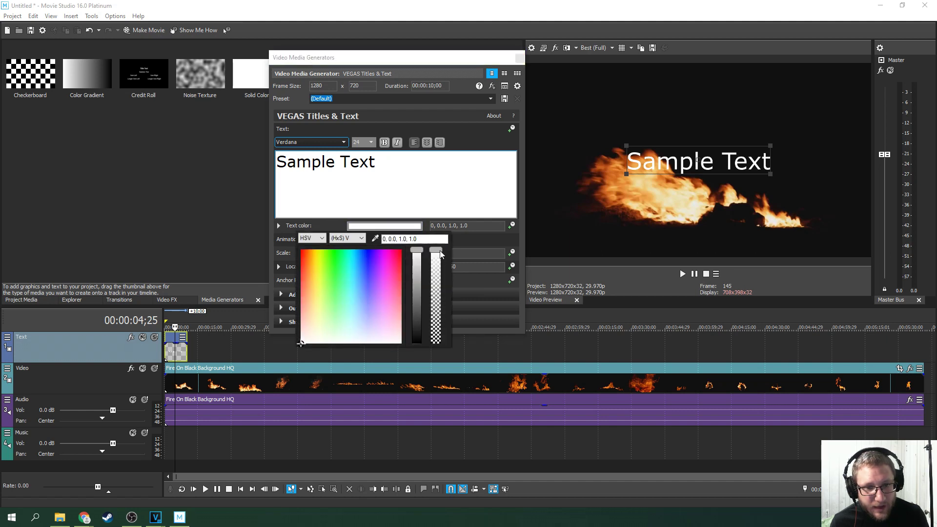
drag(441, 254, 441, 357)
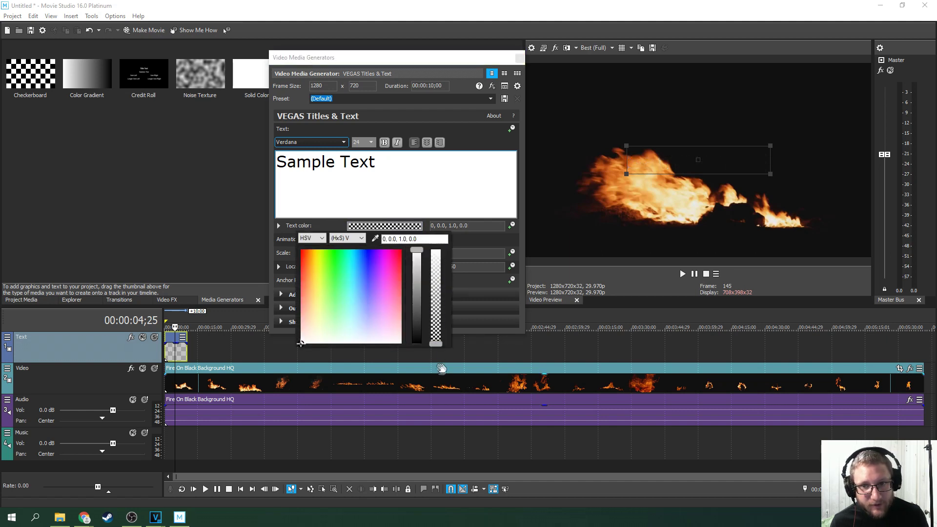
click(473, 183)
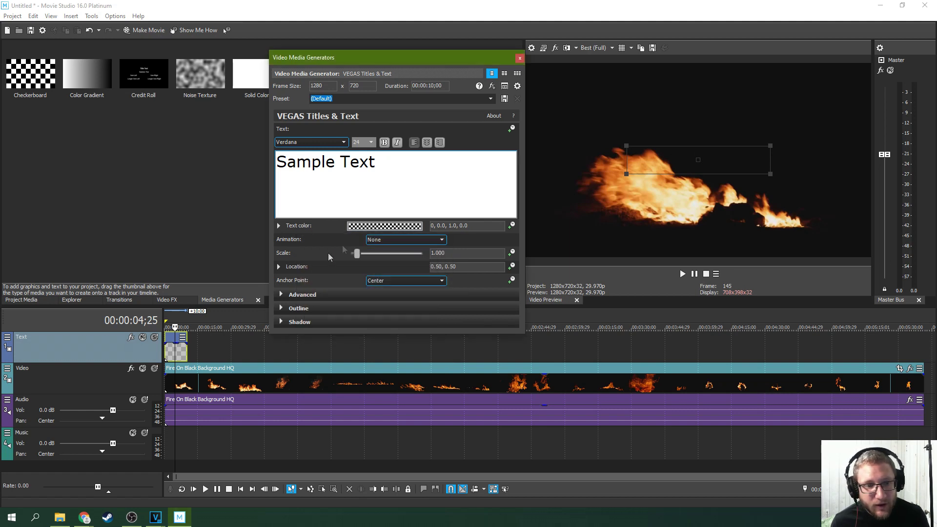
click(282, 295)
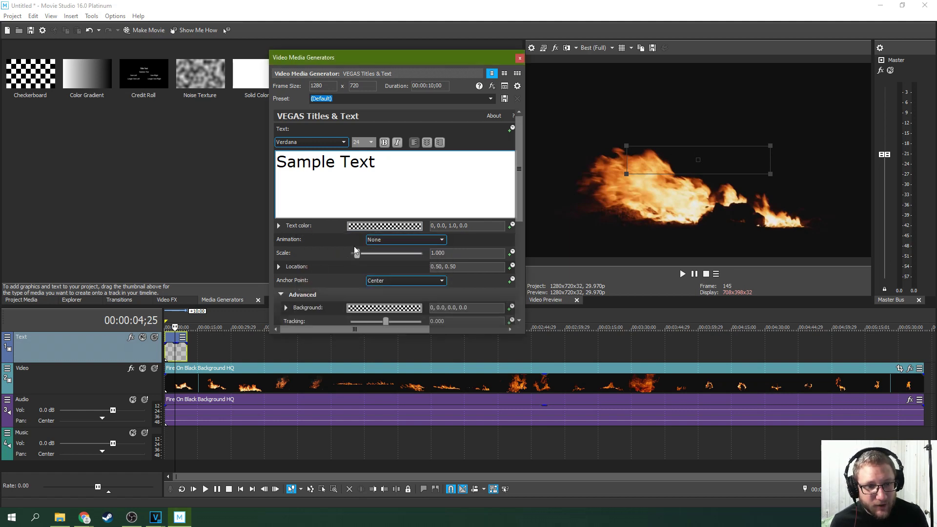
Make the title background opaque black (alpha 1.0) and lengthen the title event.
click(381, 312)
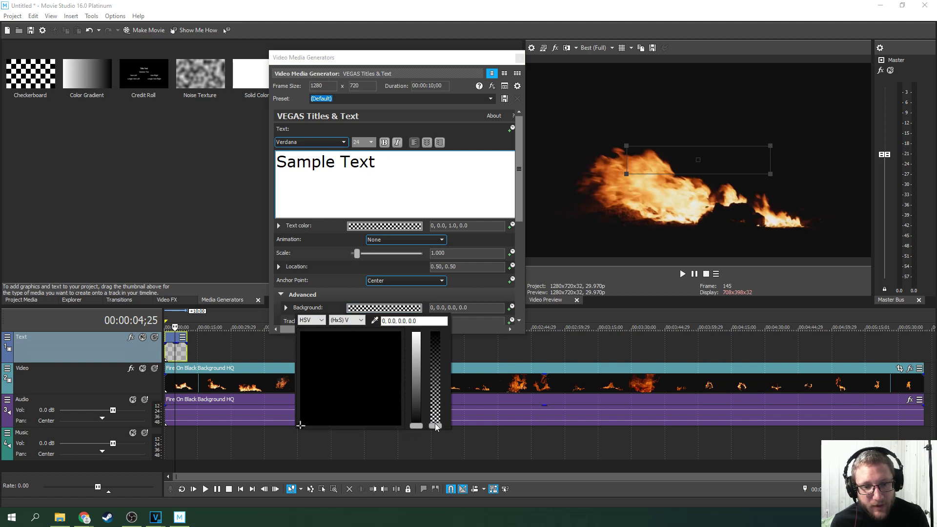
drag(436, 425, 436, 329)
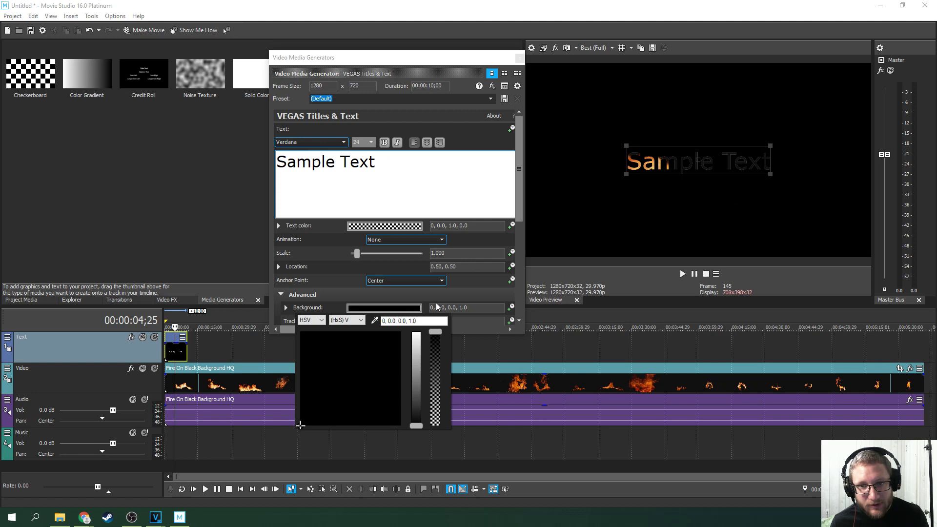
click(187, 351)
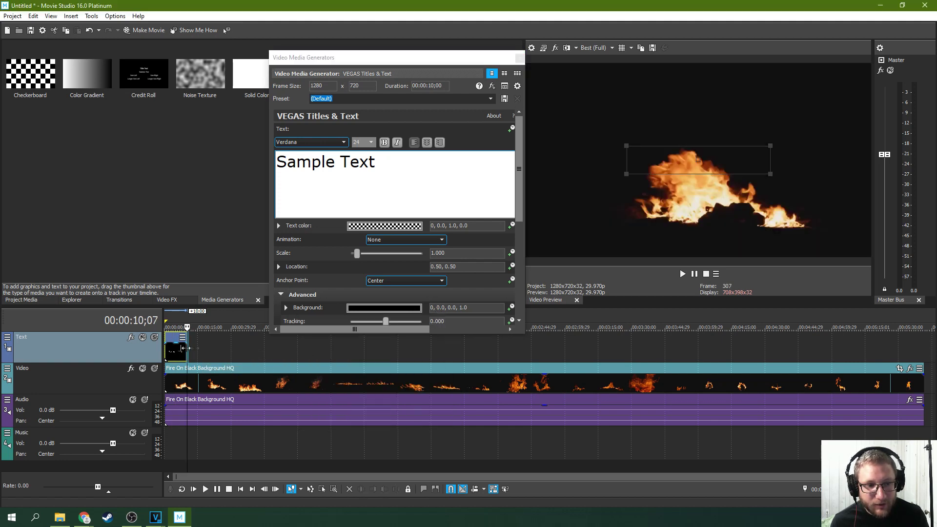
drag(186, 348, 293, 348)
Preview playback and enlarge the title text to scale 1.851, line spacing 0.510.
key(space)
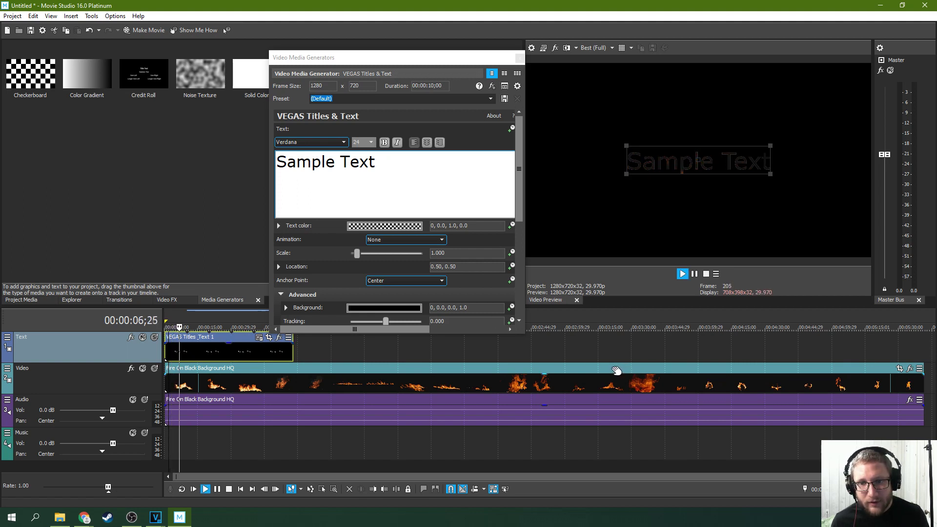
key(space)
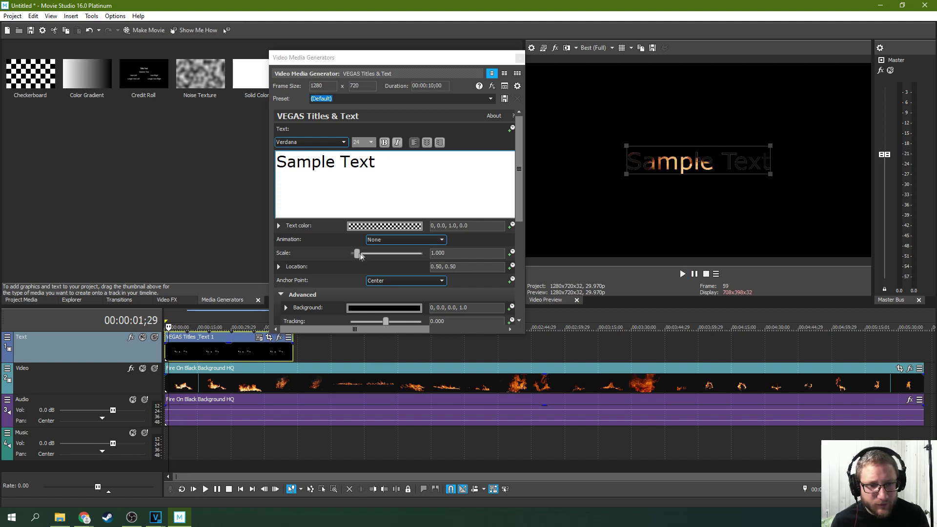
drag(361, 256, 366, 256)
drag(517, 187, 515, 300)
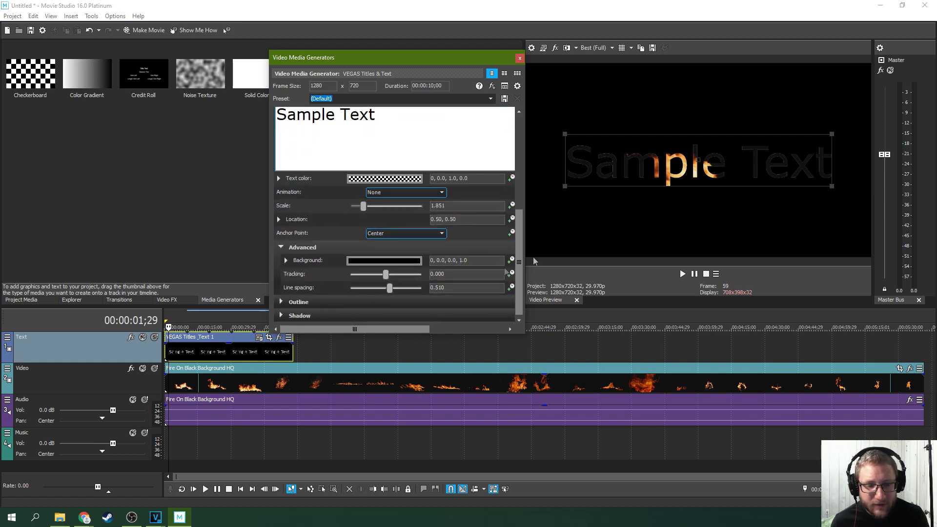
Zoom into the fire clip by shrinking its Pan/Crop frame.
click(619, 393)
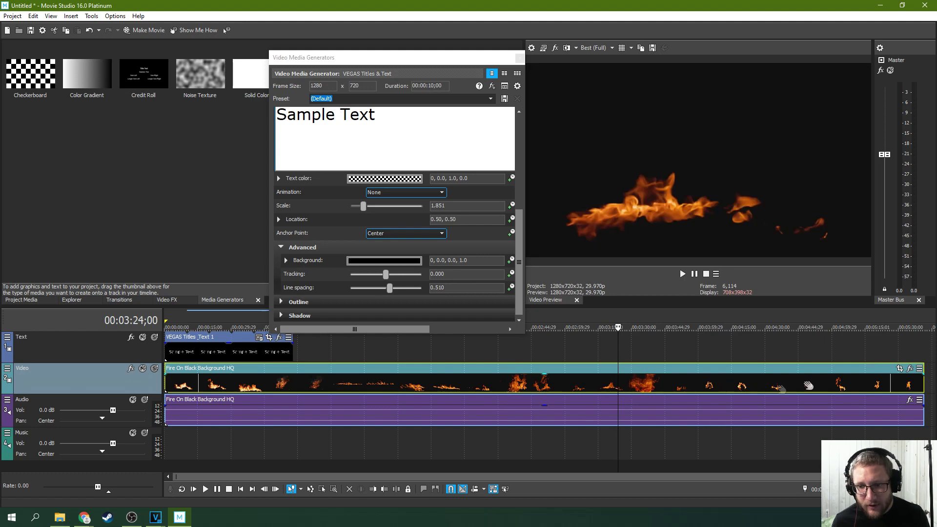
click(899, 369)
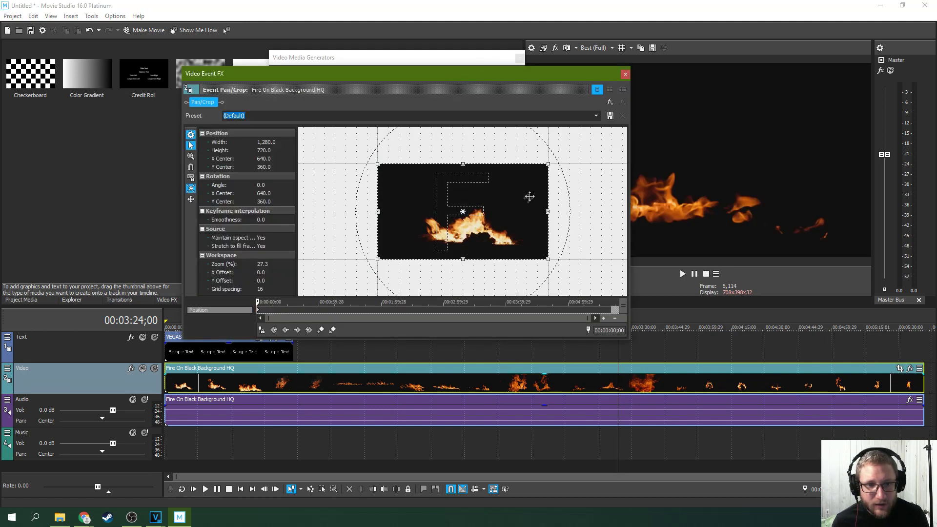
drag(545, 167, 536, 187)
click(625, 74)
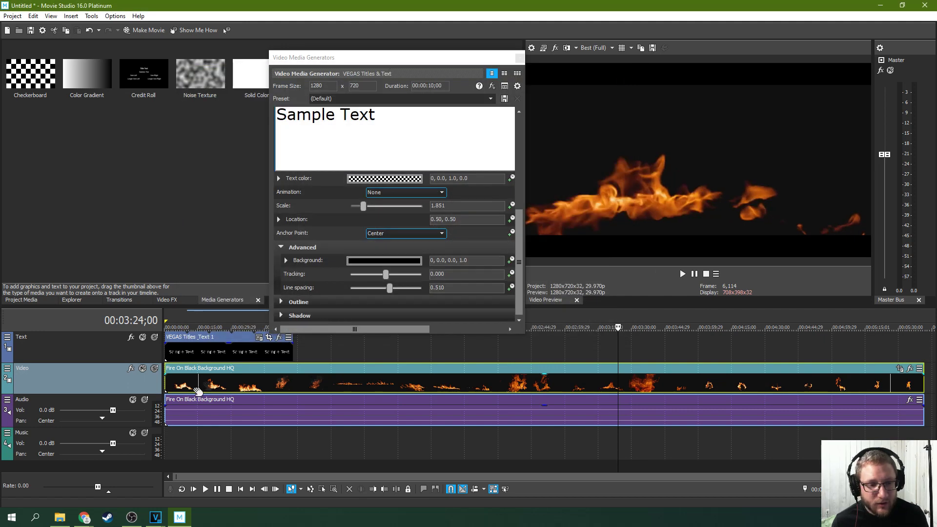
Preview the title over the fire and trim the fire video and audio clips shorter.
click(177, 380)
key(space)
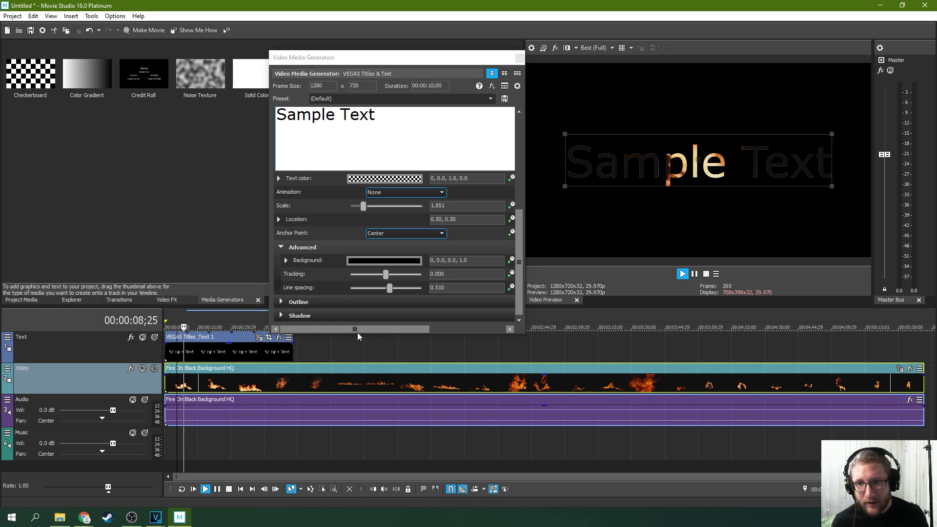
click(694, 276)
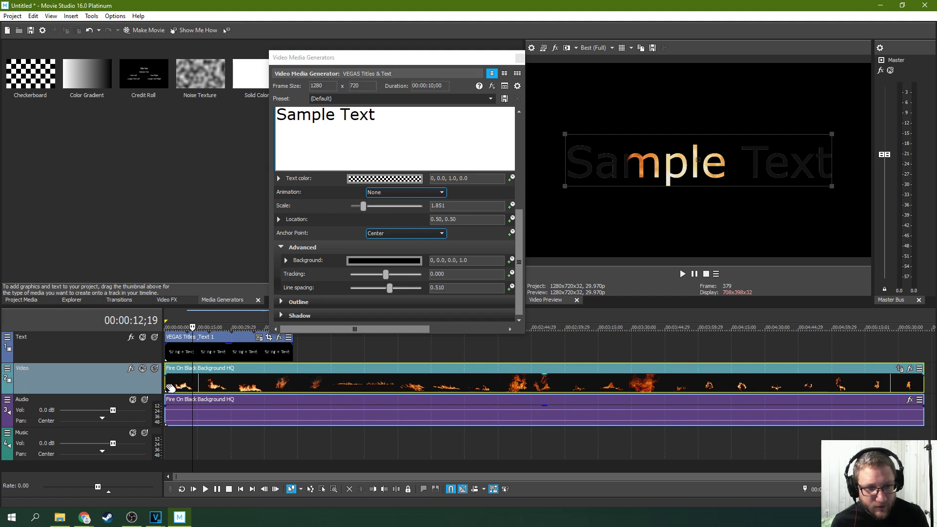
mouse_move(165, 384)
mouse_down()
mouse_move(386, 384)
mouse_move(168, 381)
mouse_up()
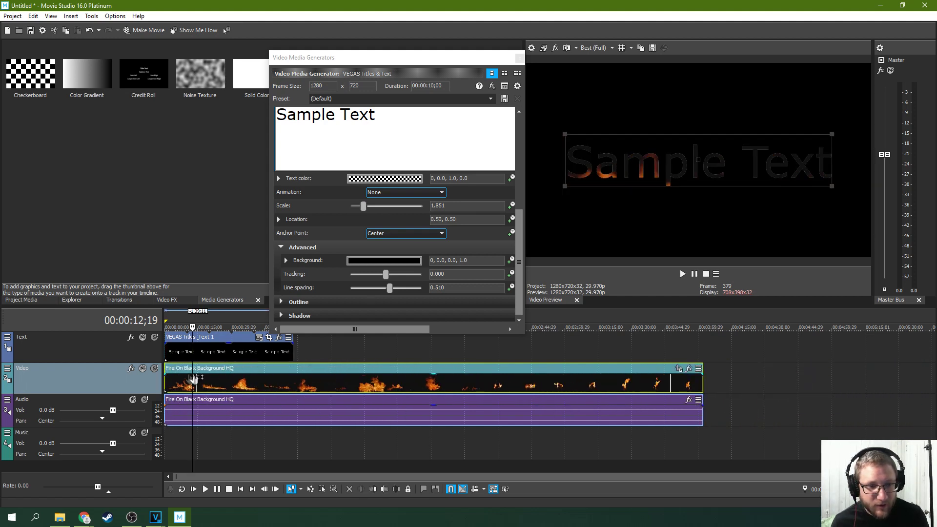
Replay the result, then select the Sample Text title event and narrow its generator window.
key(space)
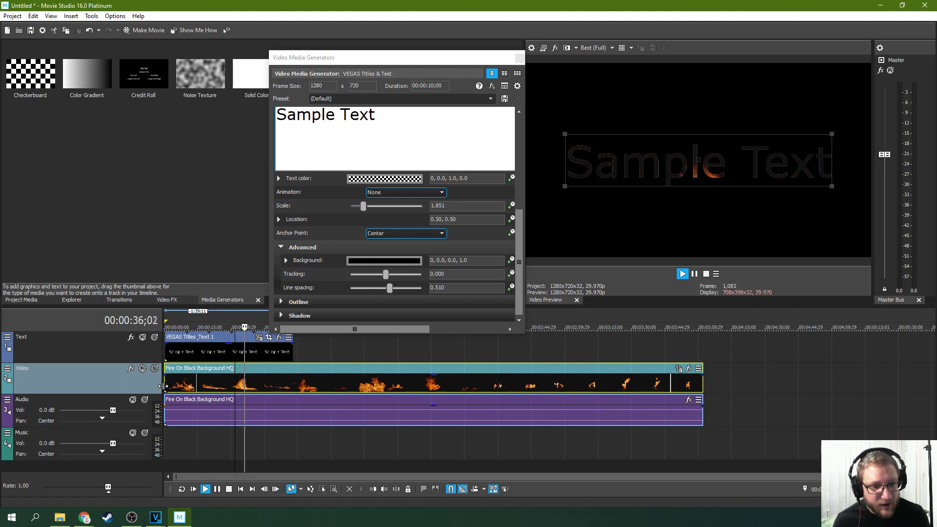
click(688, 278)
key(Return)
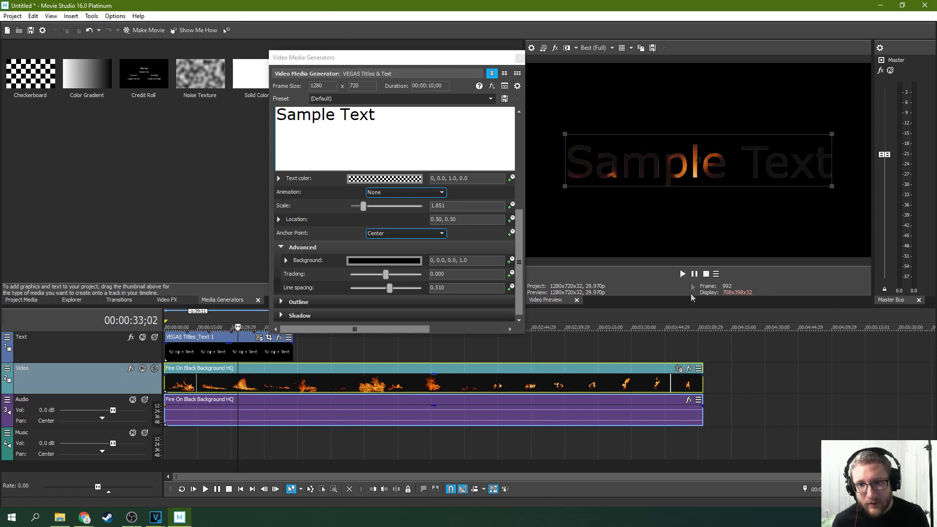
click(267, 351)
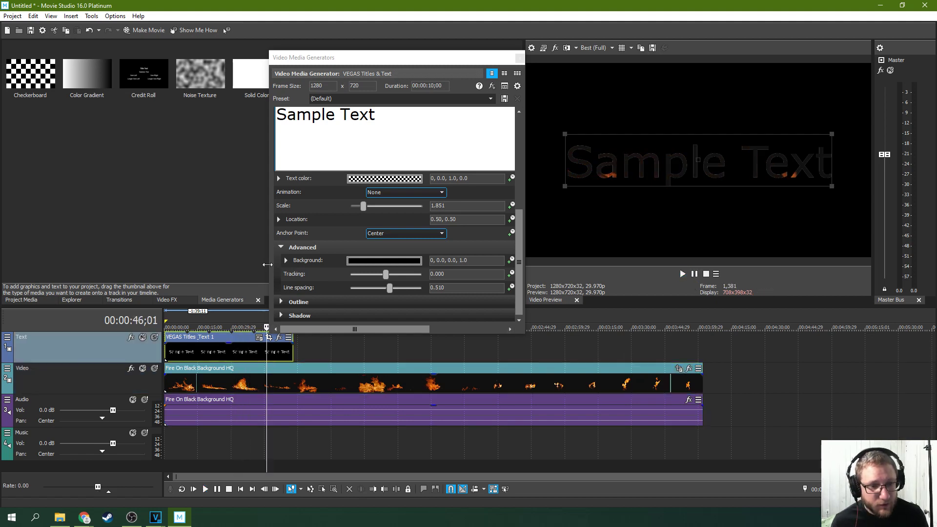
drag(269, 257, 304, 255)
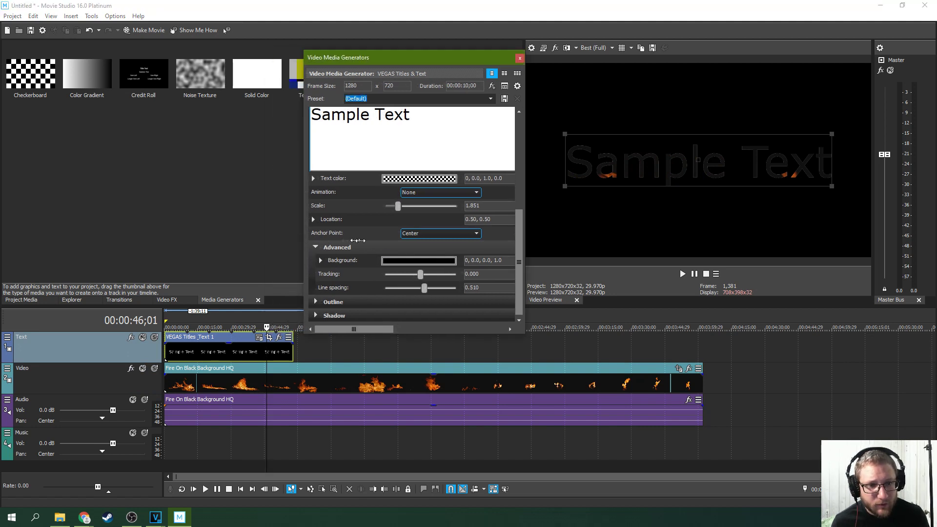
click(265, 247)
Drag bwsmile.png from Project Media onto the Text track.
click(30, 300)
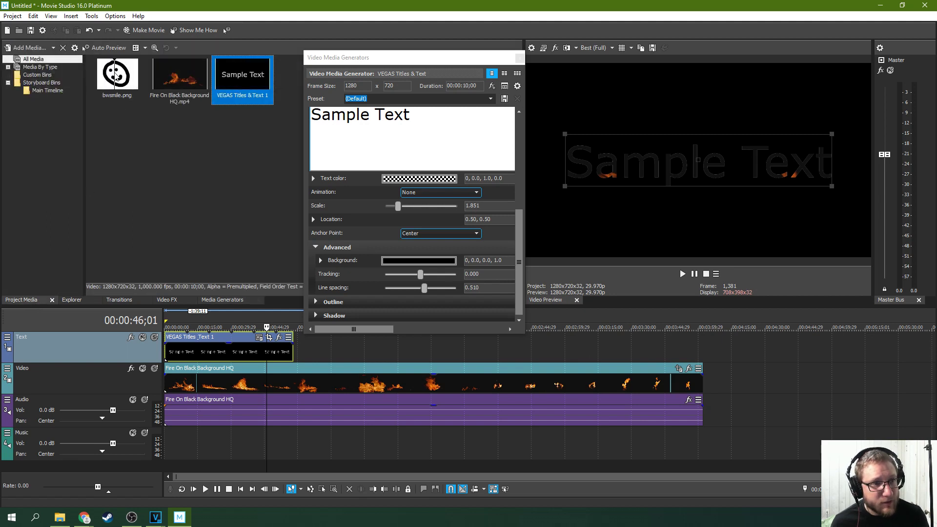
drag(117, 75, 120, 91)
drag(246, 255, 576, 344)
scroll(342, 349, up, 3)
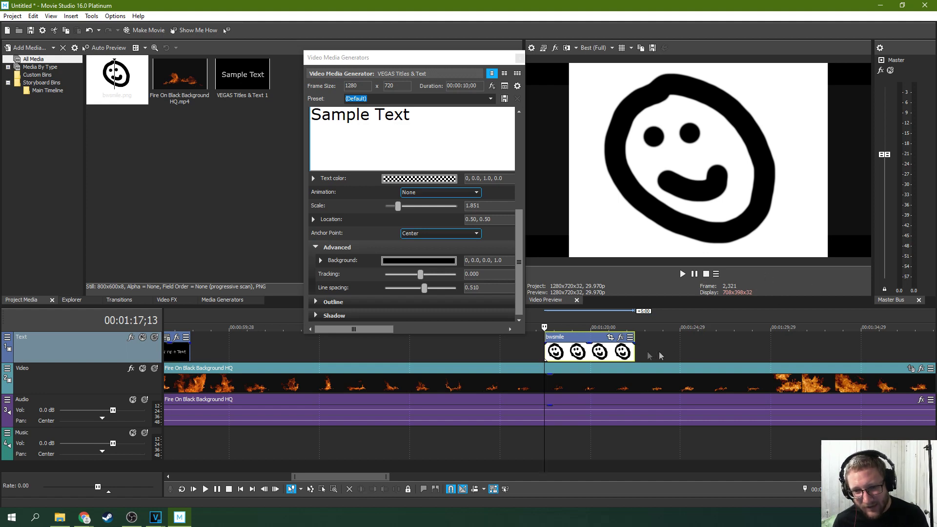
Crop the smiley to the 16:9 Widescreen preset and move it right after the title.
click(610, 338)
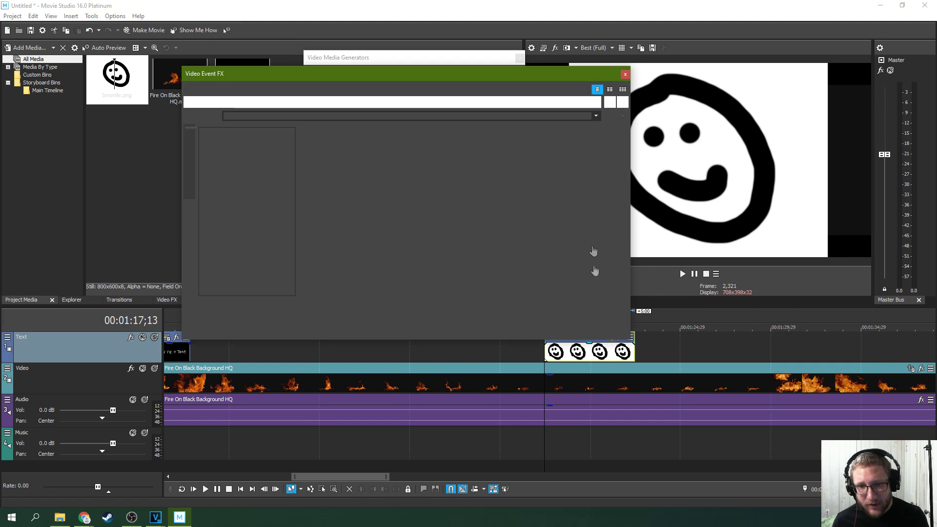
click(596, 116)
click(496, 145)
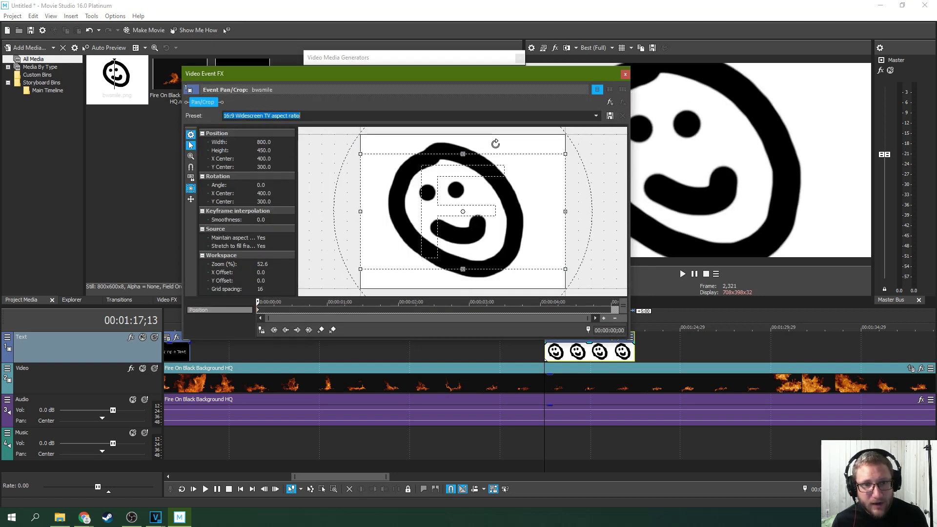
click(626, 74)
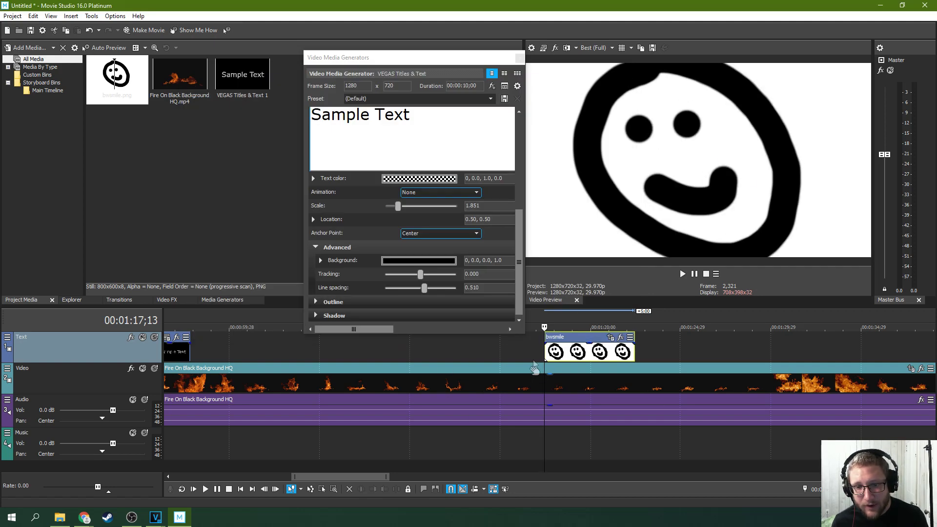
drag(589, 344, 247, 336)
click(226, 350)
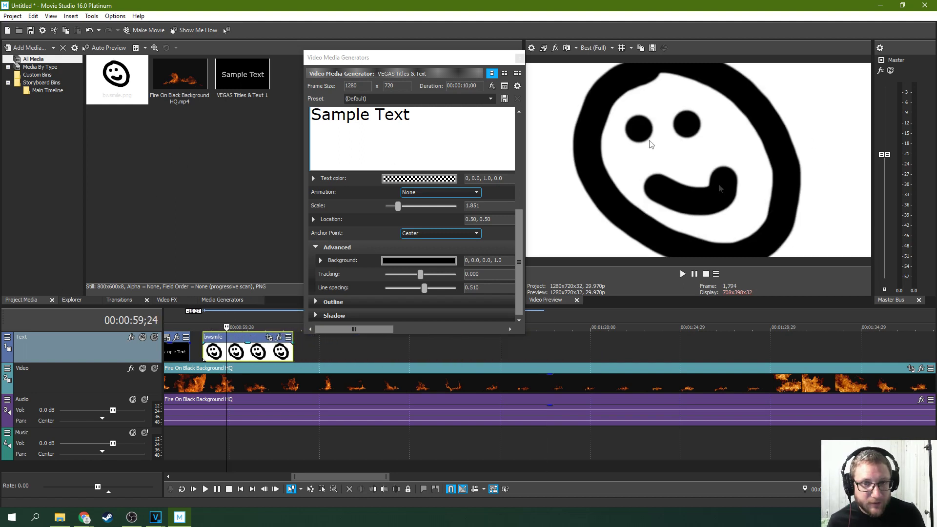
Apply the VEGAS Invert effect to the bwsmile.png clip for a white face on black.
click(167, 301)
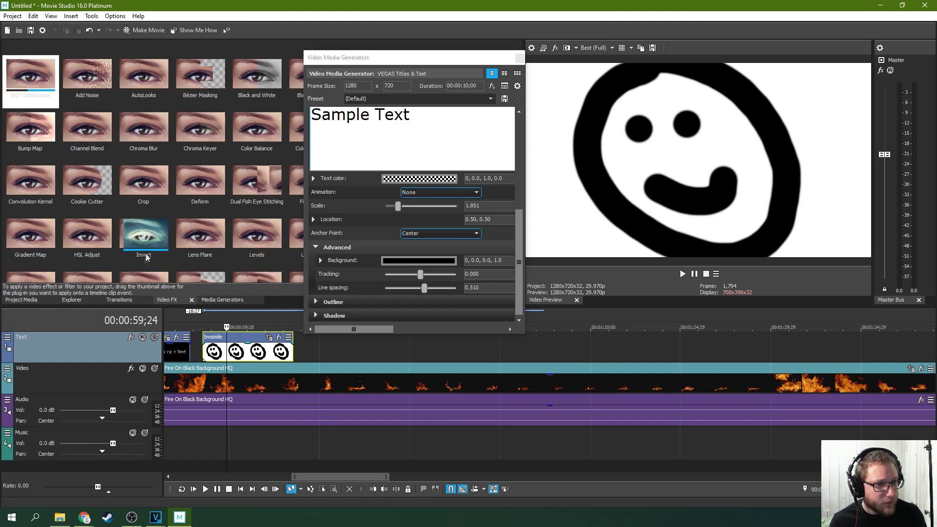
click(150, 239)
drag(162, 262, 168, 272)
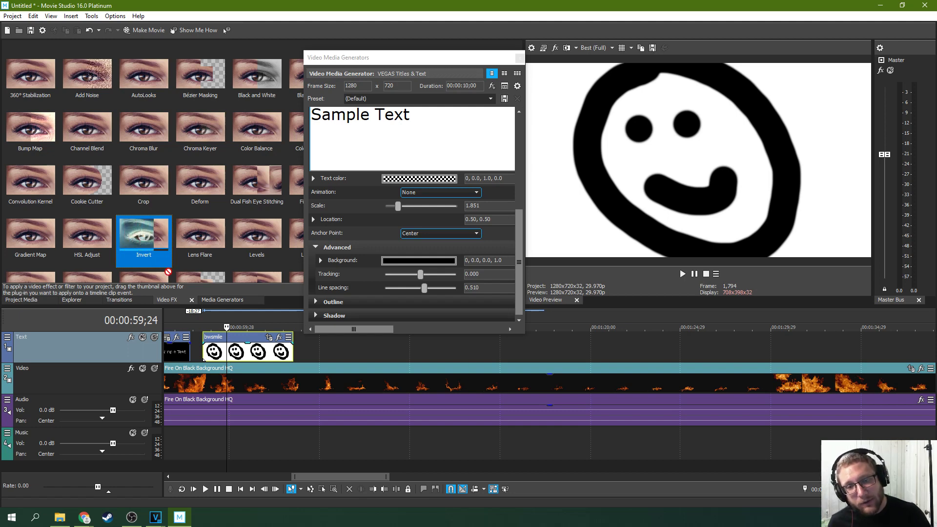
drag(169, 272, 254, 351)
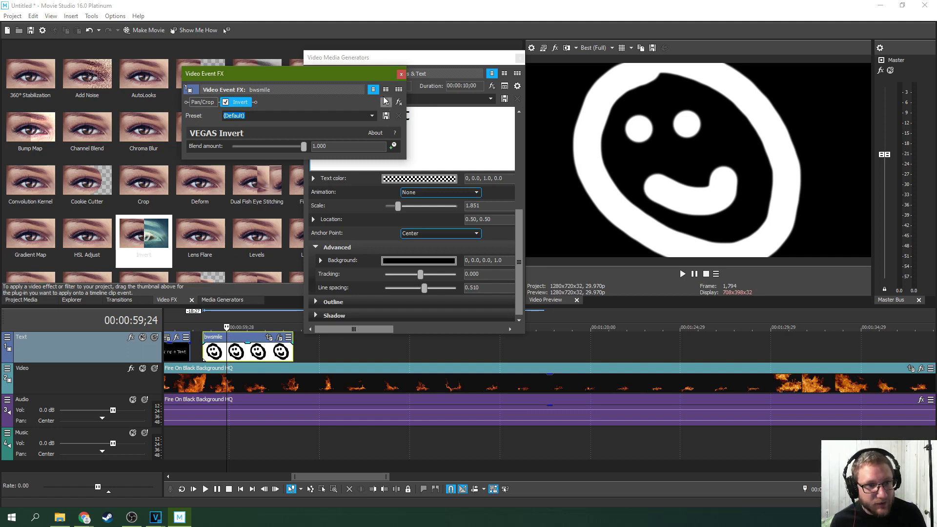
click(401, 74)
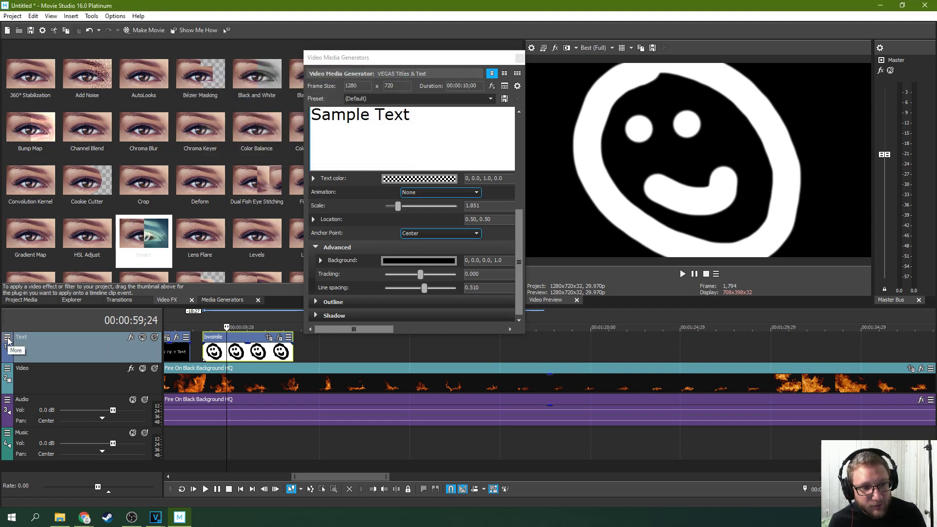
click(279, 354)
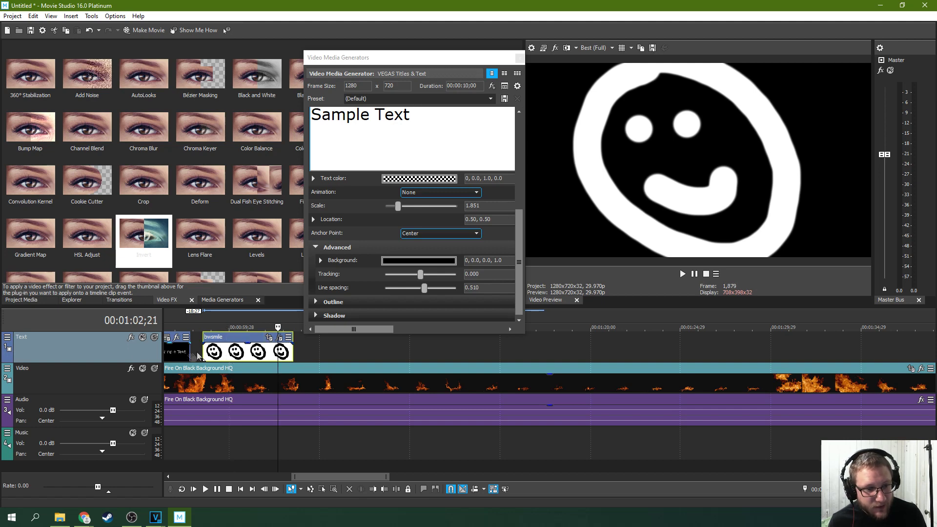
Set the Text track's compositing mode to Multiply (Mask).
click(7, 340)
mouse_move(57, 362)
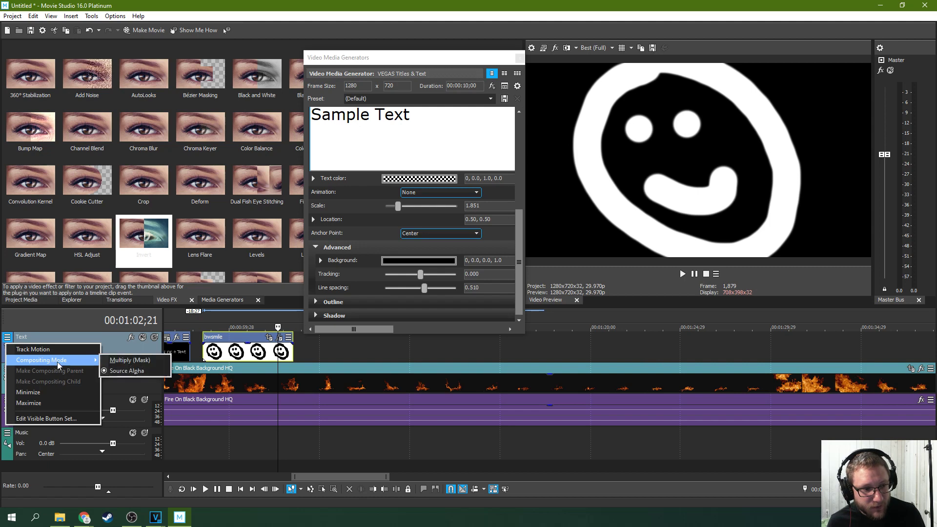
click(111, 362)
click(209, 354)
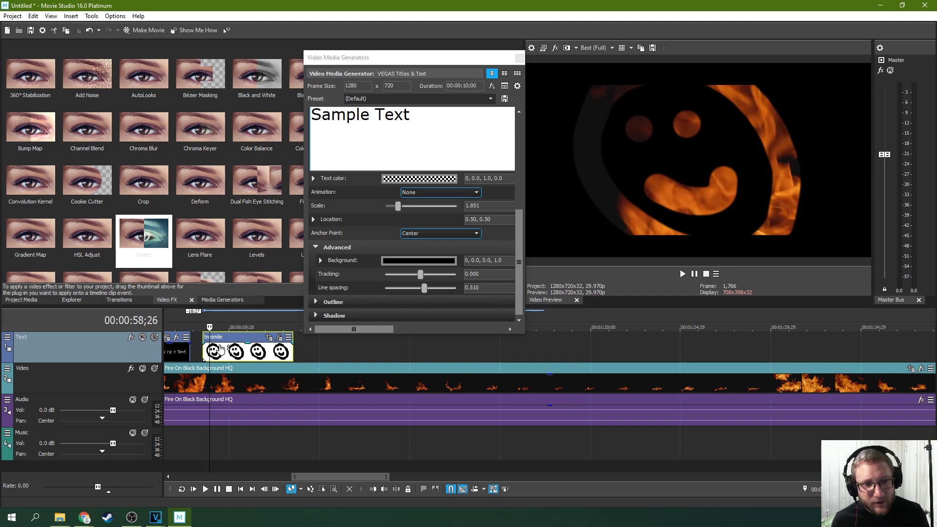
click(255, 353)
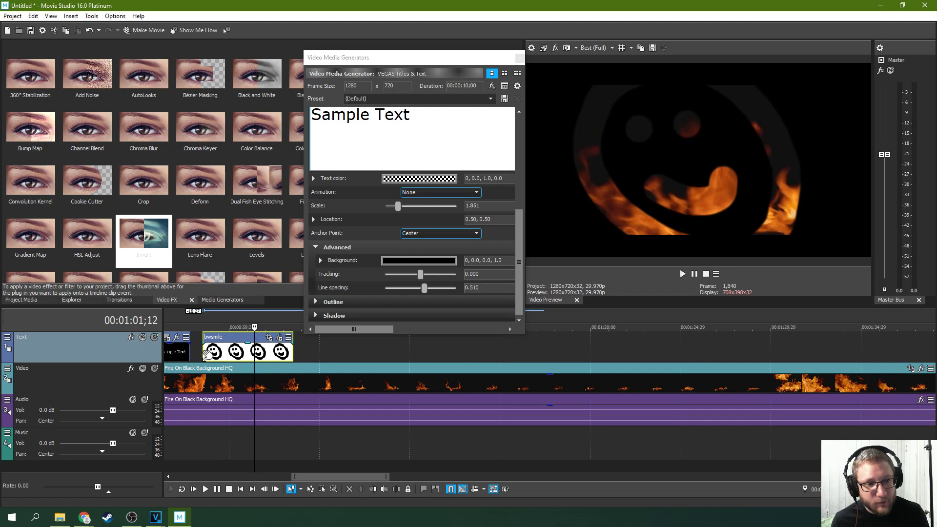
click(222, 354)
click(225, 354)
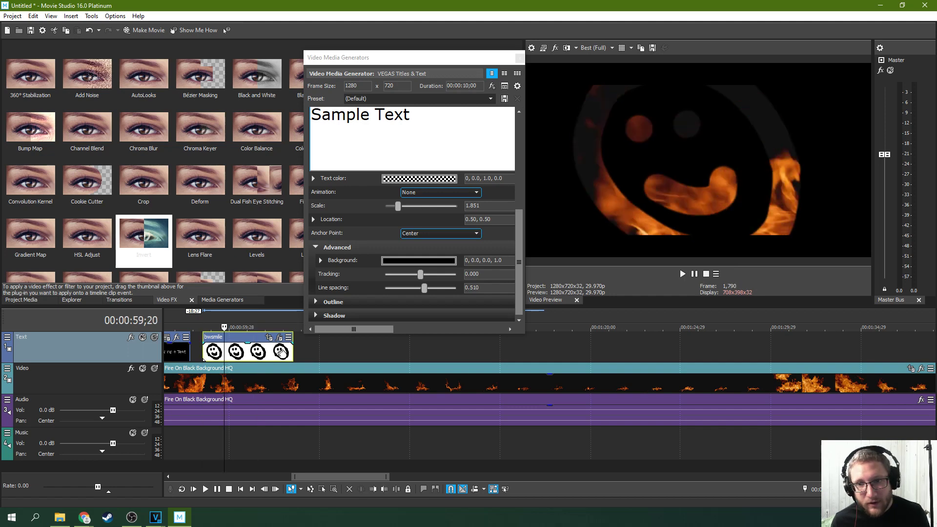
click(297, 353)
click(248, 352)
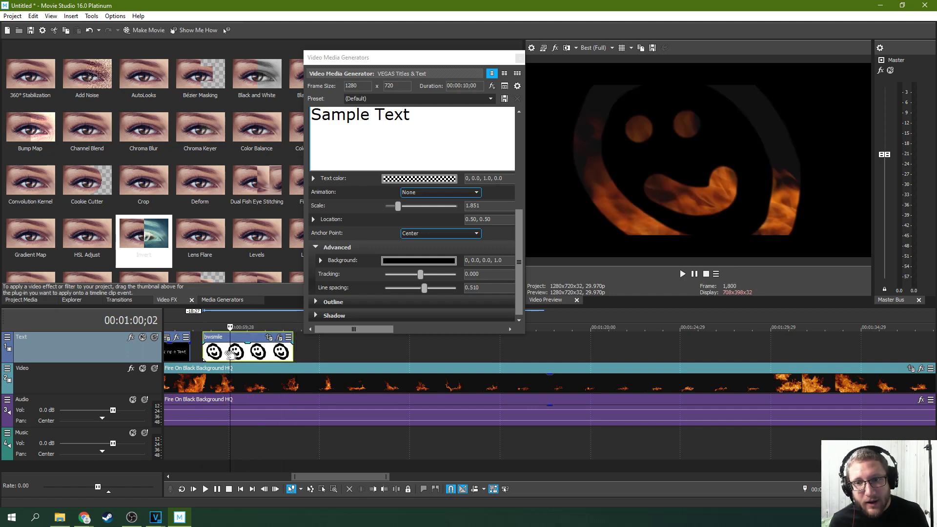
click(208, 352)
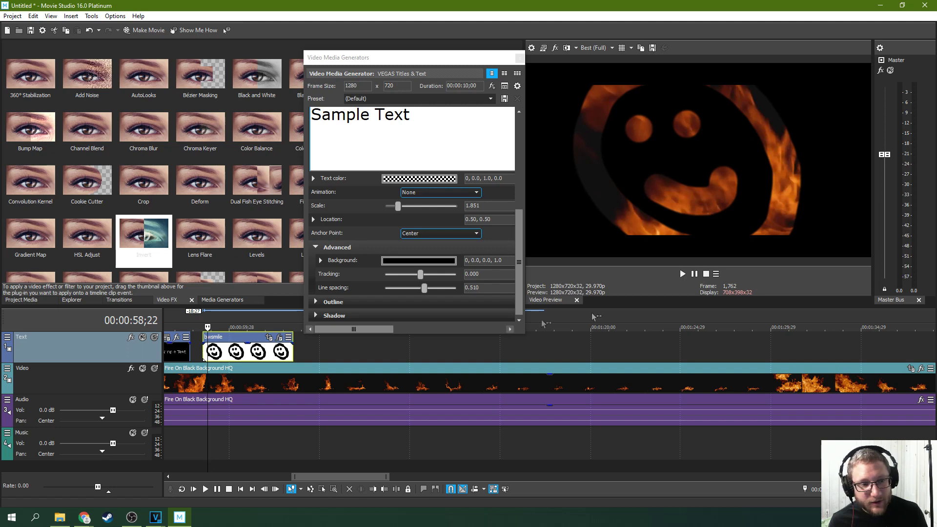
click(683, 274)
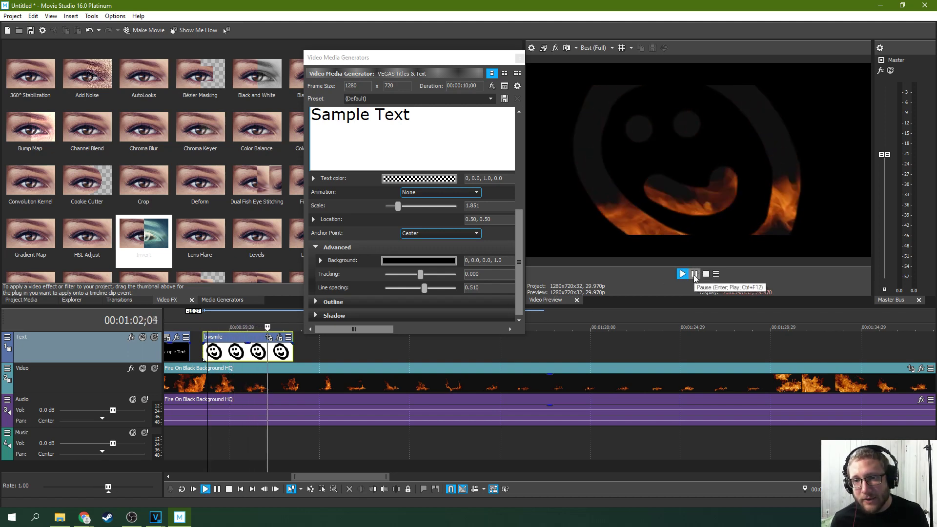
click(693, 276)
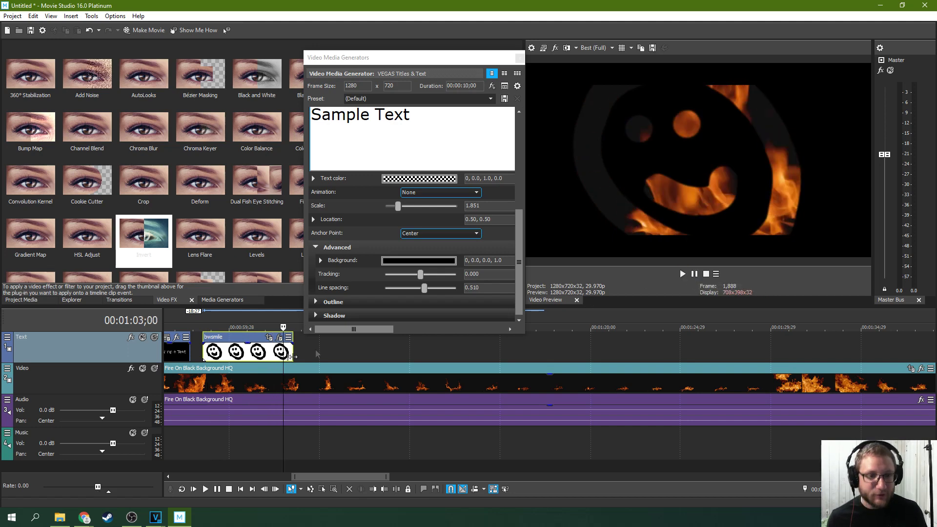
click(233, 352)
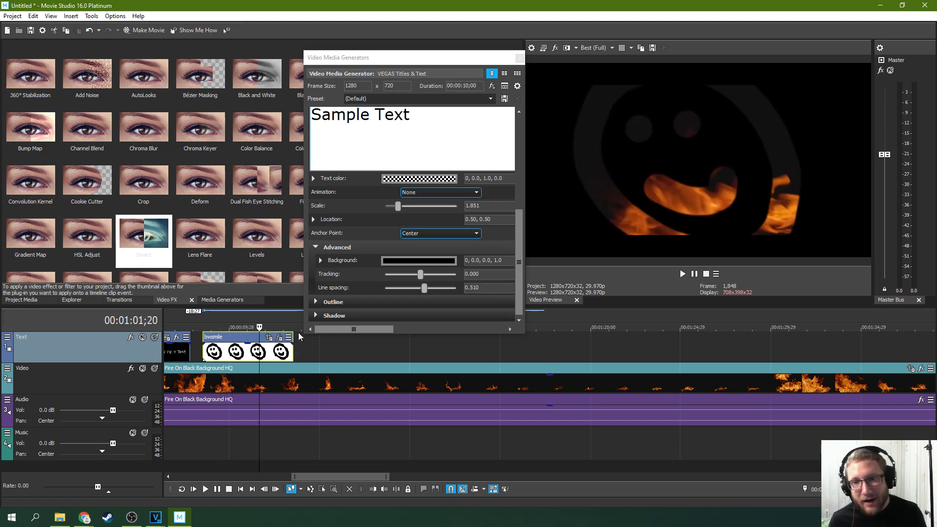
click(215, 351)
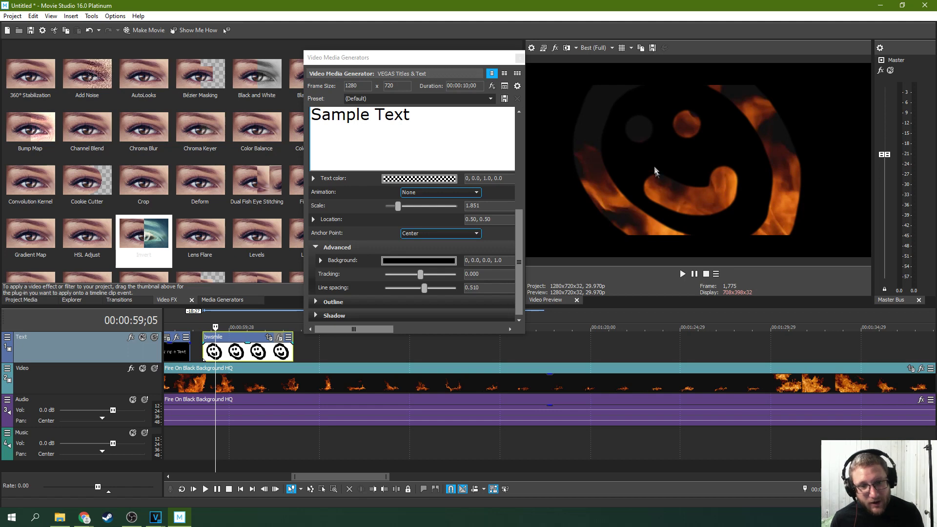
click(174, 353)
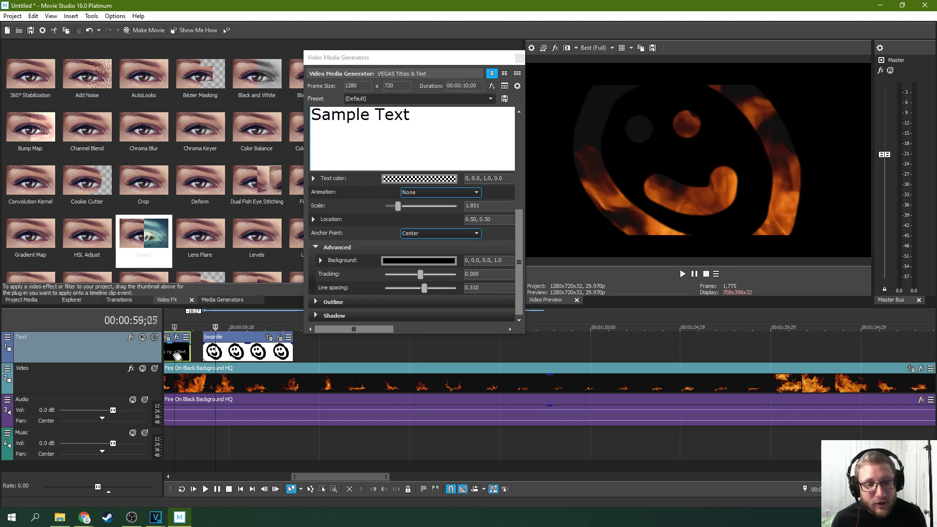
click(217, 354)
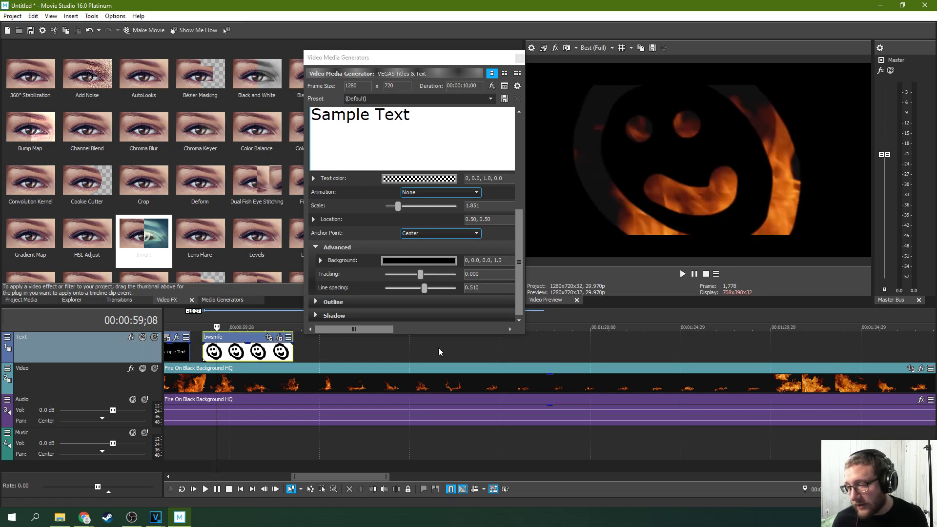